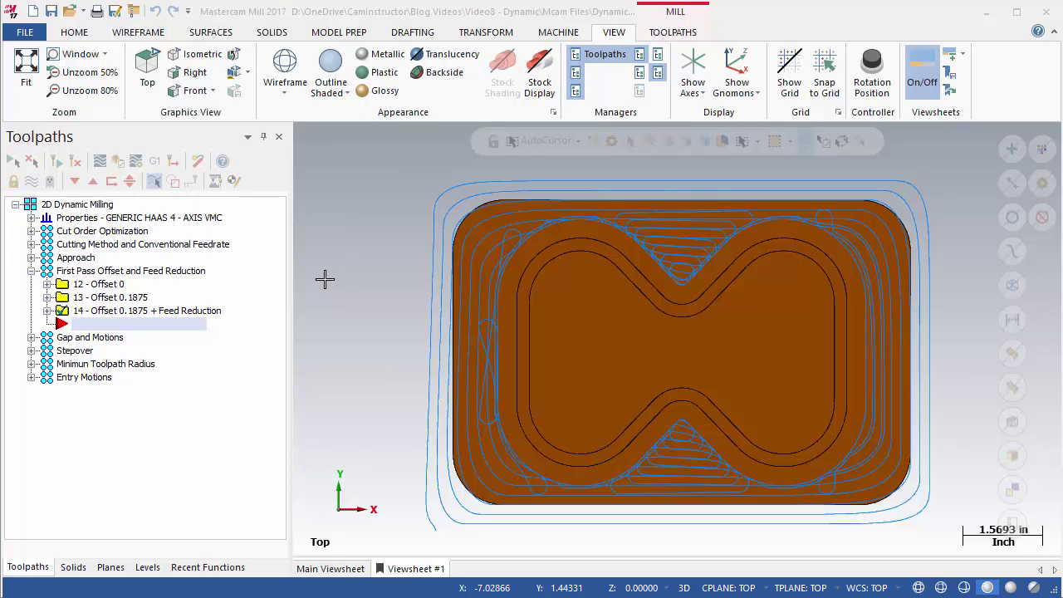
# Collapse First Pass Offset, expand Gap and Motions and operation 15, and open its Dynamic Mill parameters
pyautogui.click(30, 271)
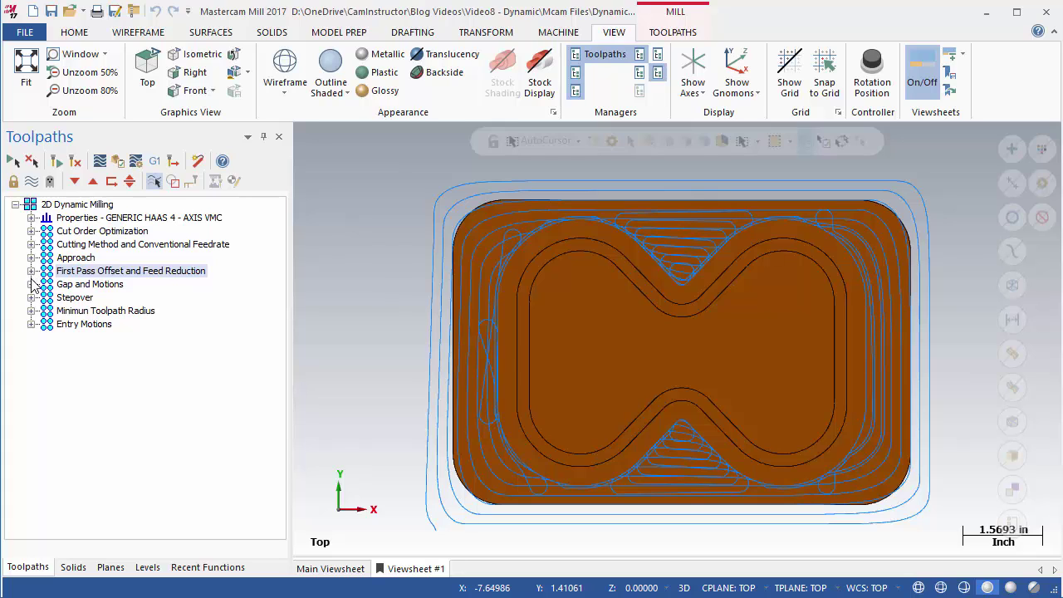
pyautogui.click(31, 284)
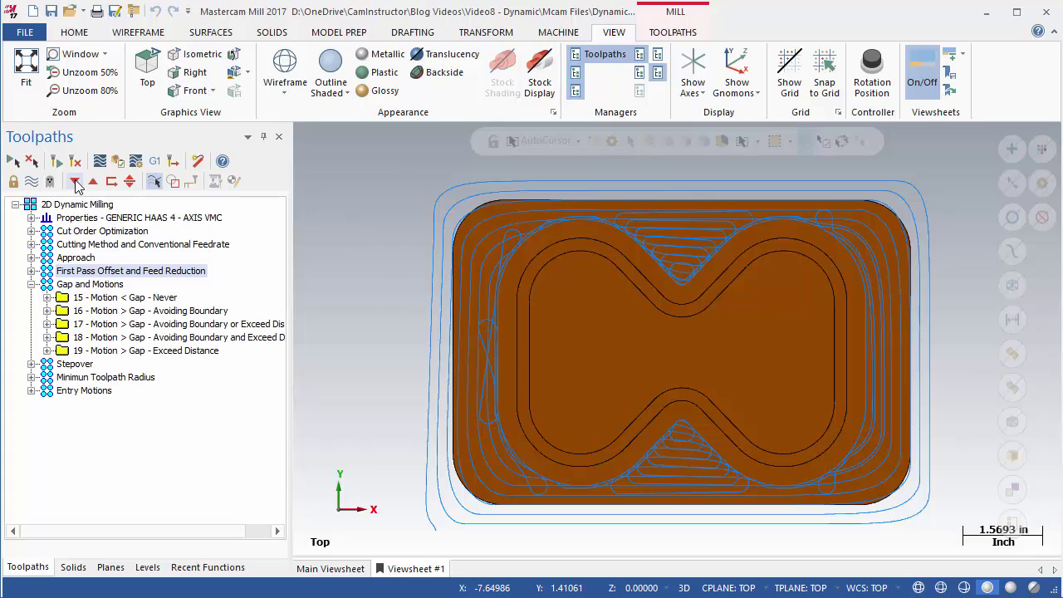
pyautogui.click(74, 181)
pyautogui.click(75, 181)
pyautogui.click(74, 182)
pyautogui.click(74, 181)
pyautogui.click(75, 181)
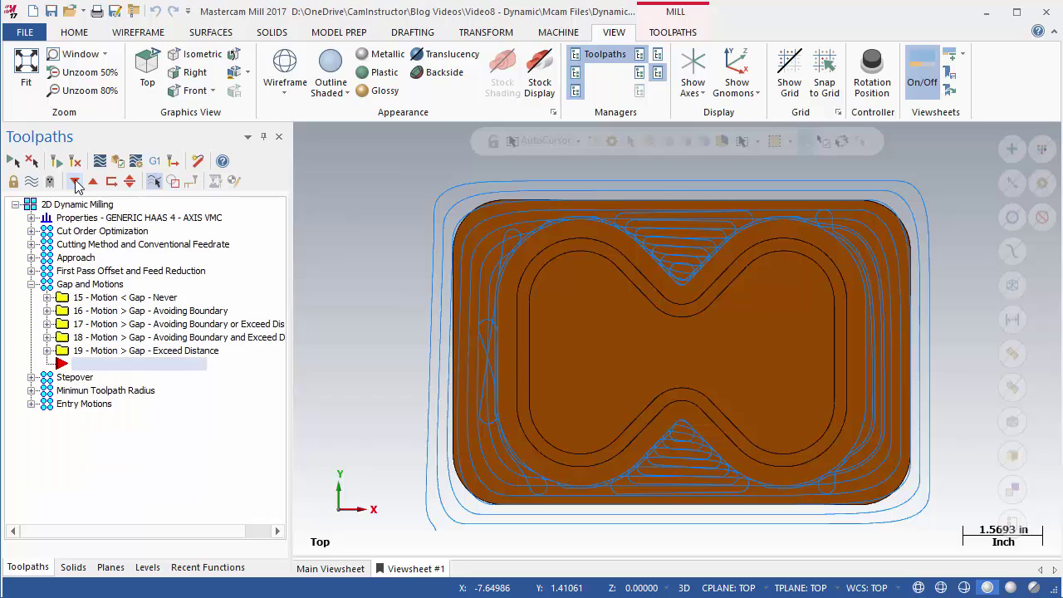
pyautogui.click(48, 298)
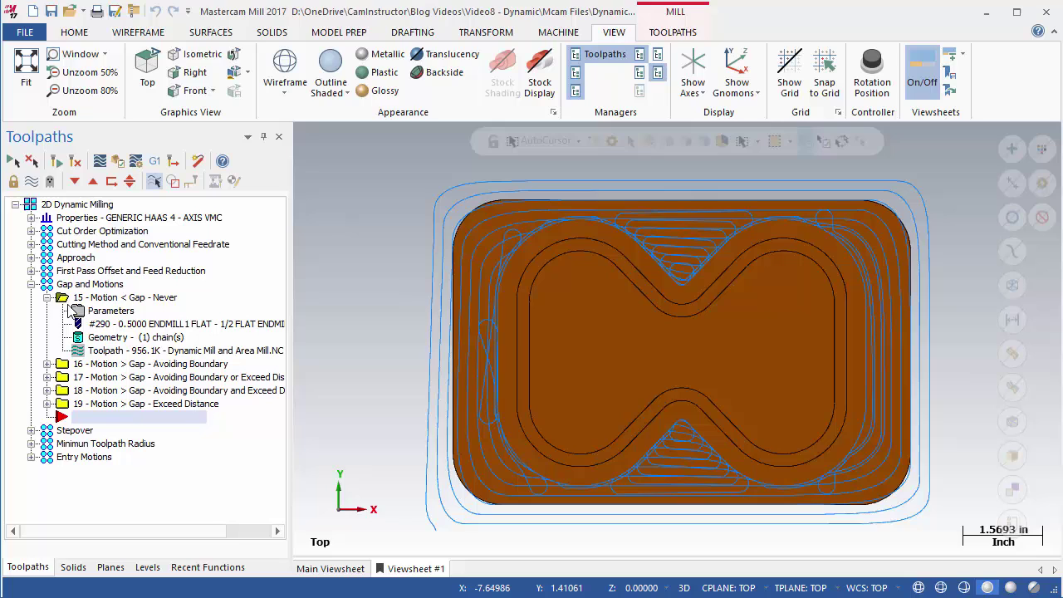
pyautogui.click(107, 314)
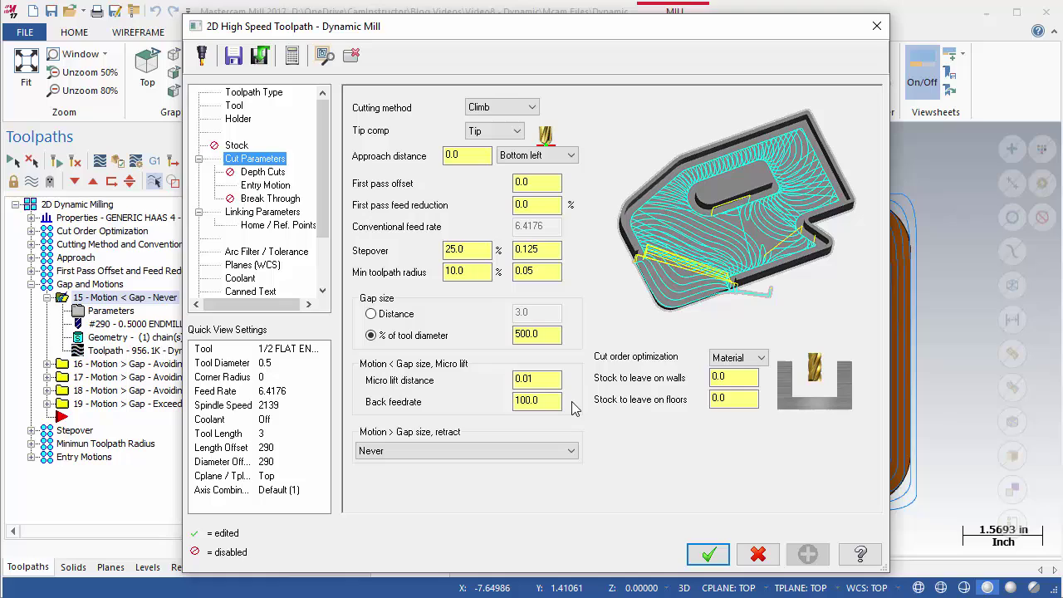
pyautogui.click(572, 454)
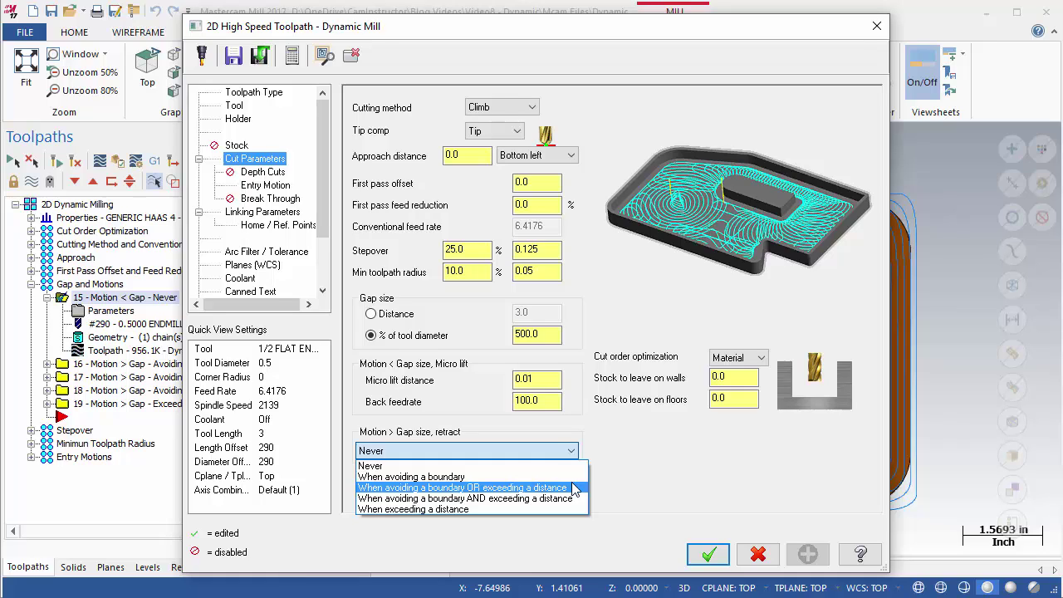
pyautogui.click(605, 448)
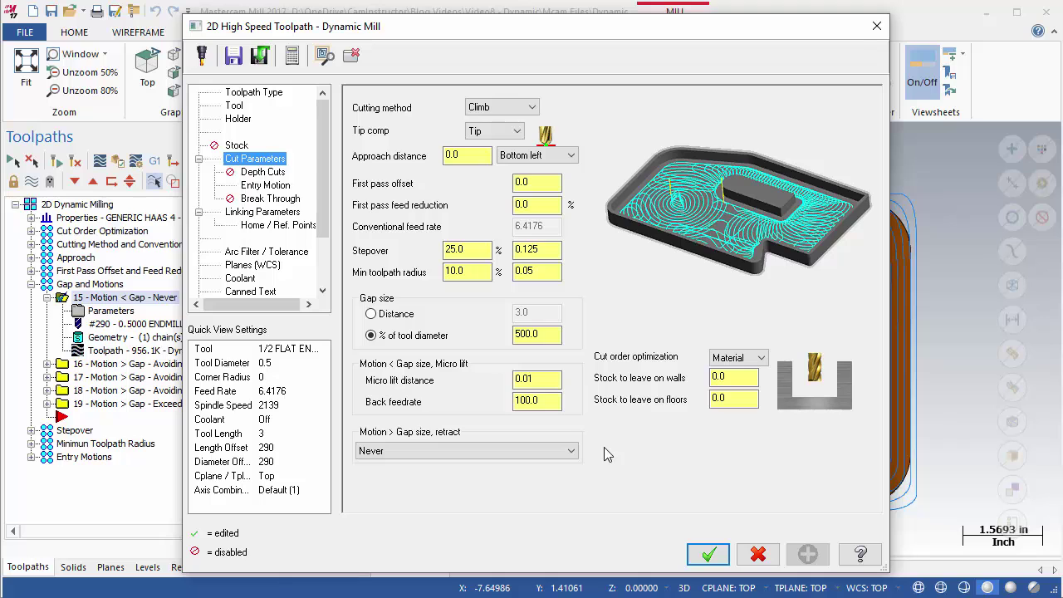
# Close the Dynamic Mill parameters without changes and switch to the isometric view
pyautogui.press('Return')
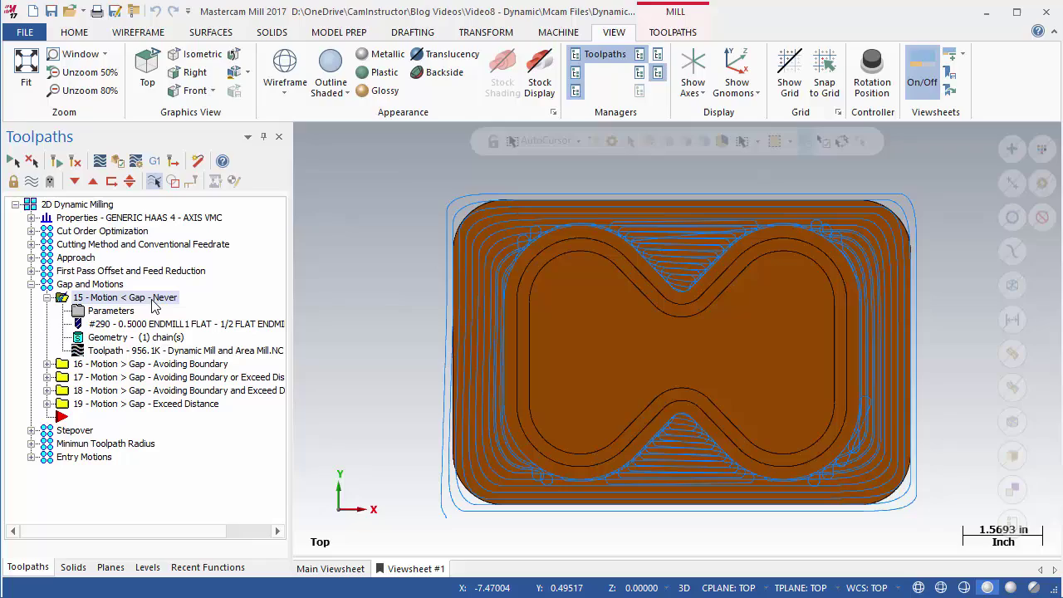
pyautogui.hotkey('alt', '7')
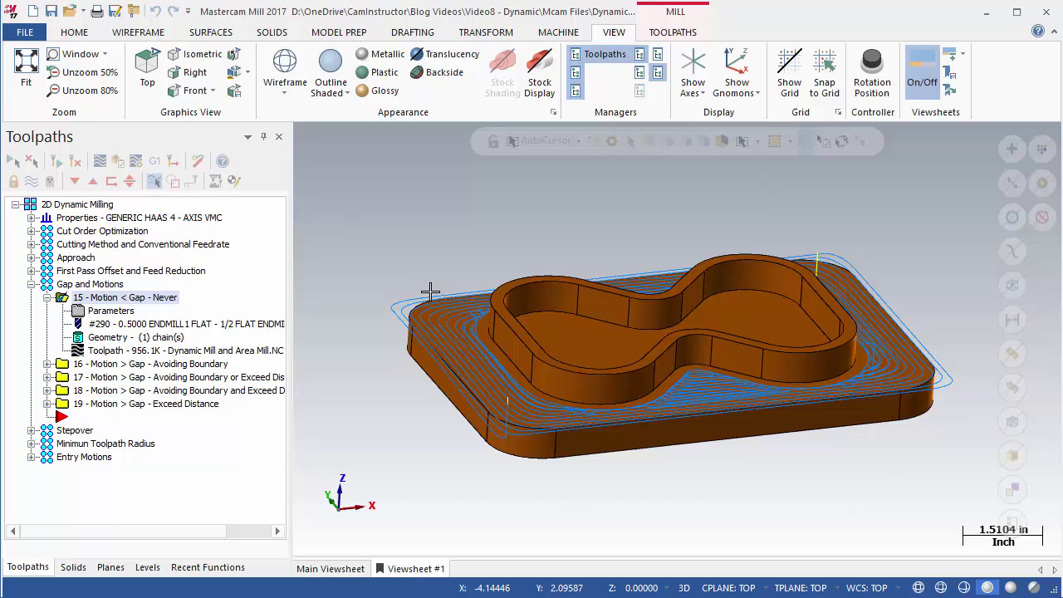
# View the part from the front, zoomed in and shaded, and start backplotting operation 15
pyautogui.click(188, 93)
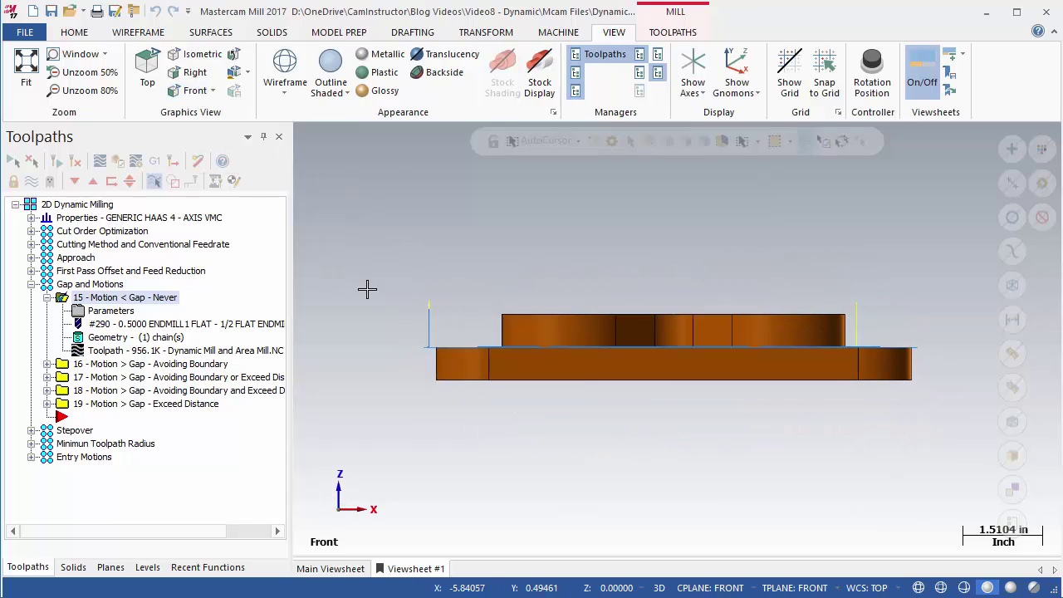
pyautogui.scroll(4, 482, 341)
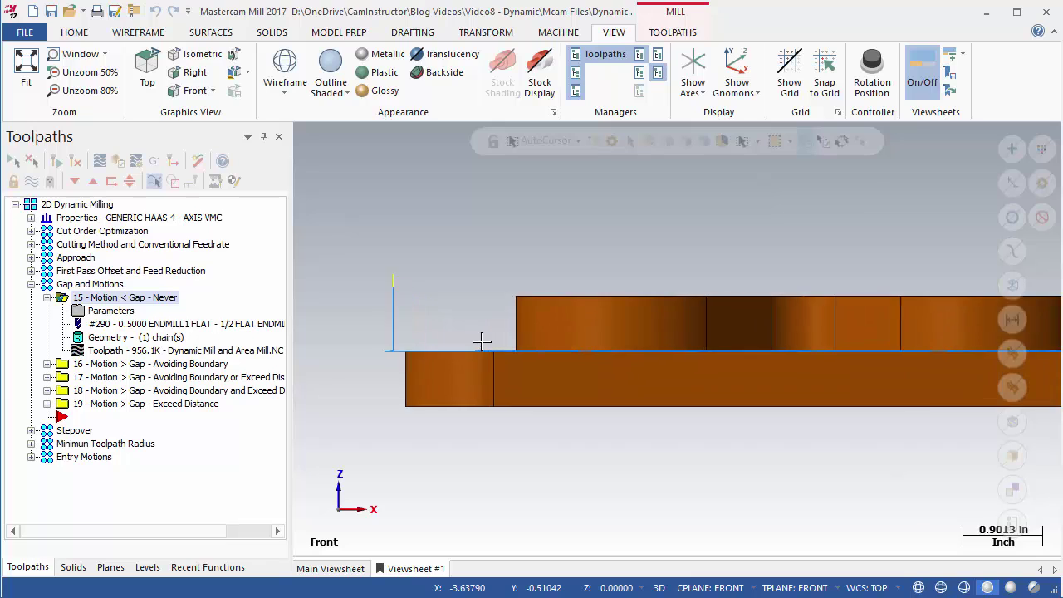
pyautogui.scroll(7, 482, 343)
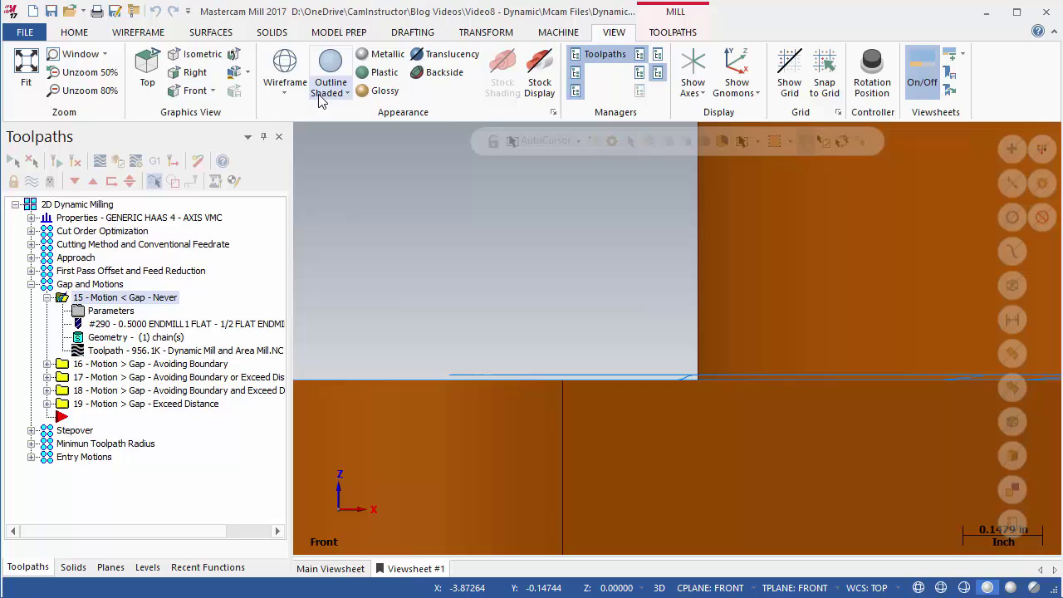
pyautogui.click(285, 68)
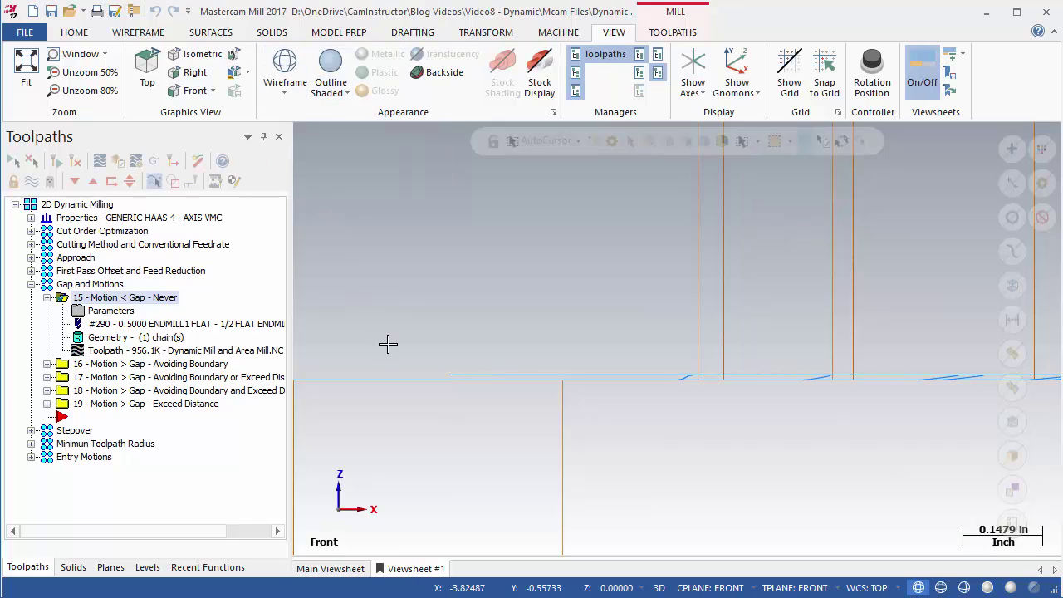
pyautogui.hotkey('alt', 's')
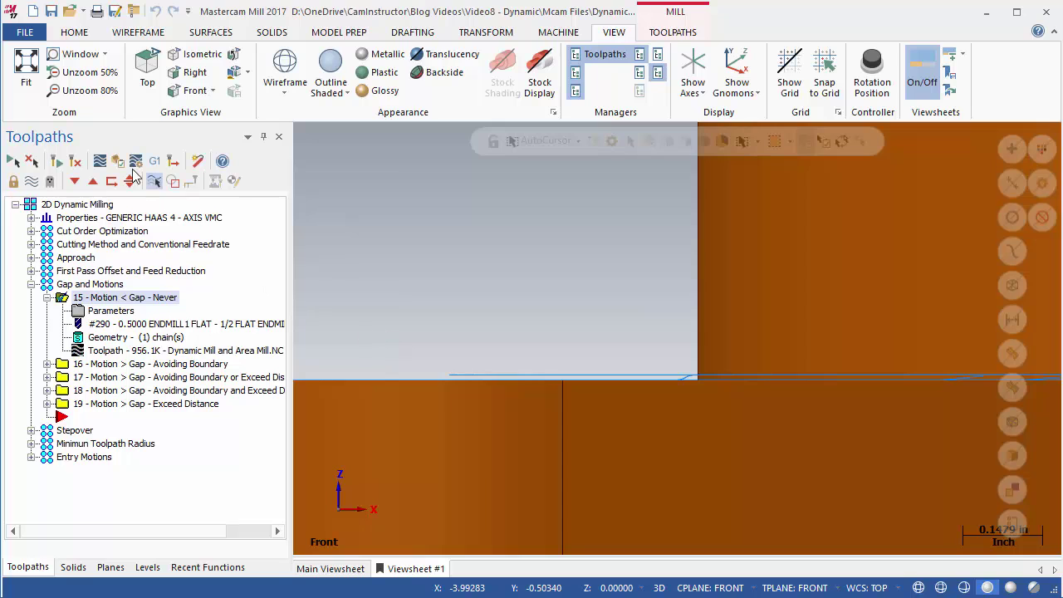
pyautogui.click(100, 162)
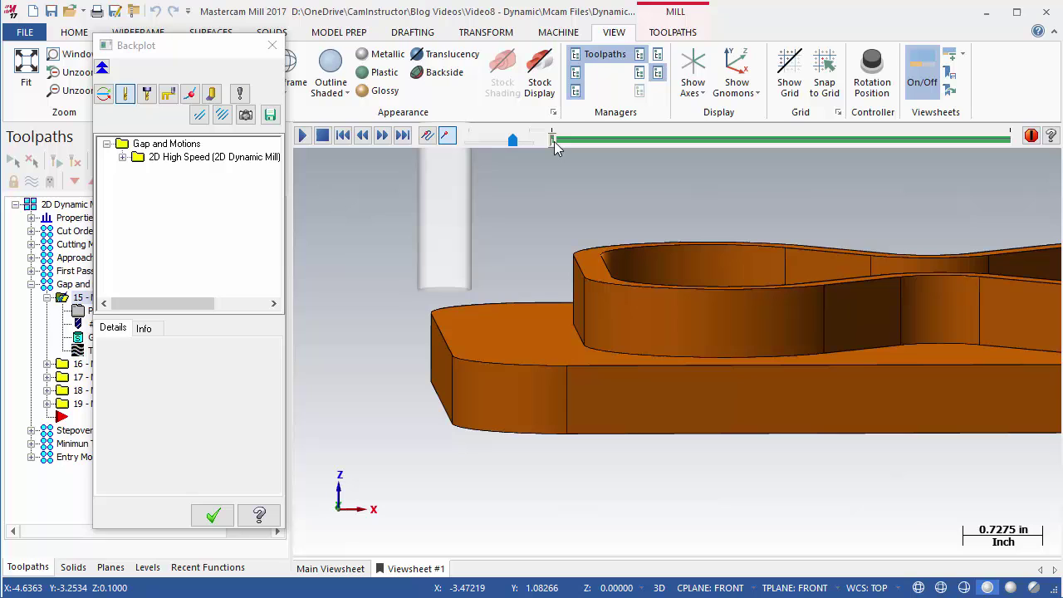
# Play and pause the backplot, then position the tool at points along operation 15's path
pyautogui.click(554, 142)
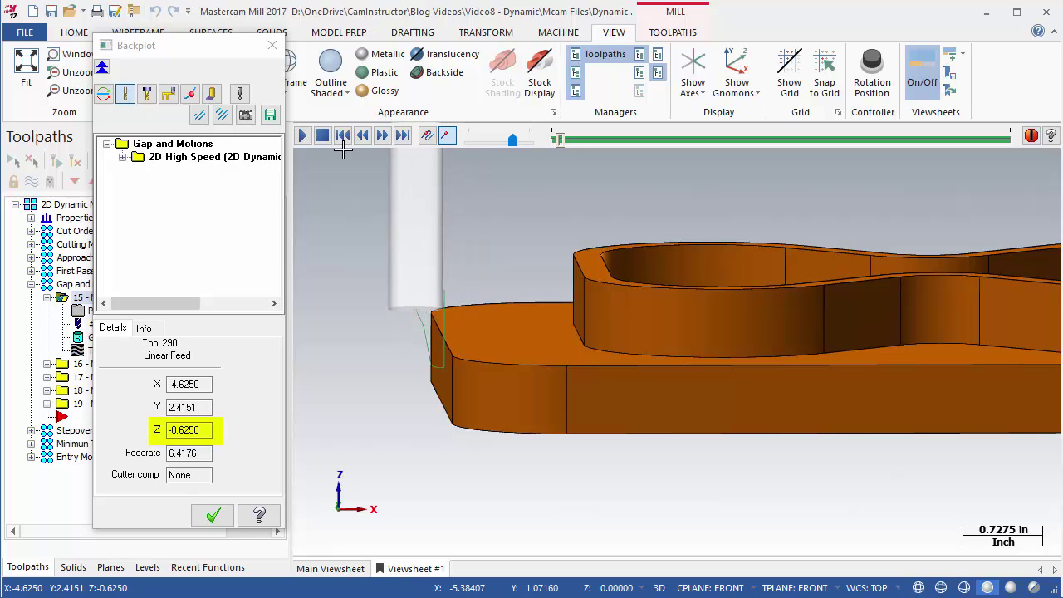
pyautogui.click(303, 136)
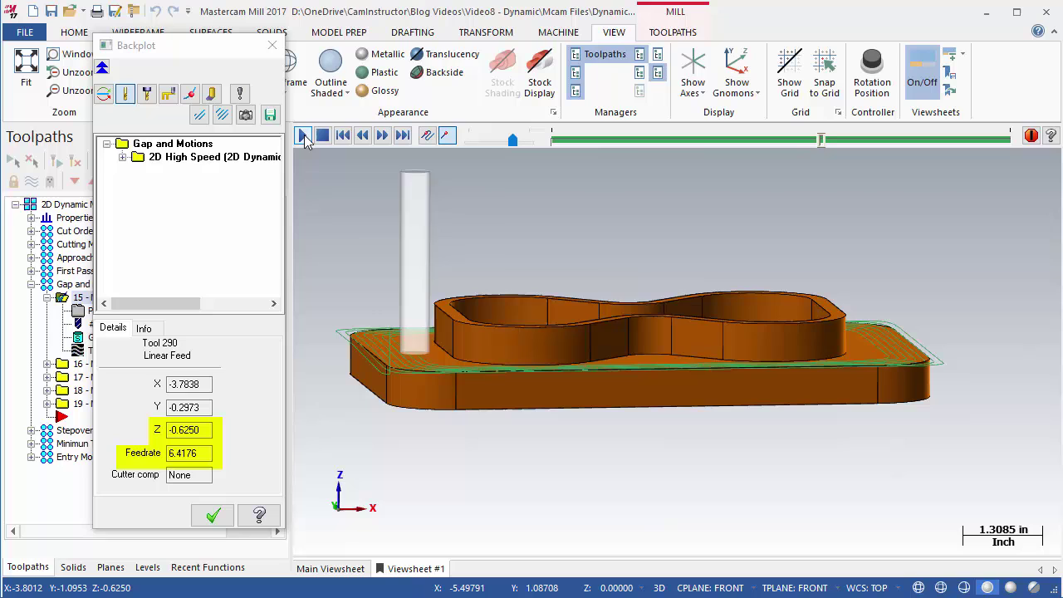
pyautogui.click(303, 136)
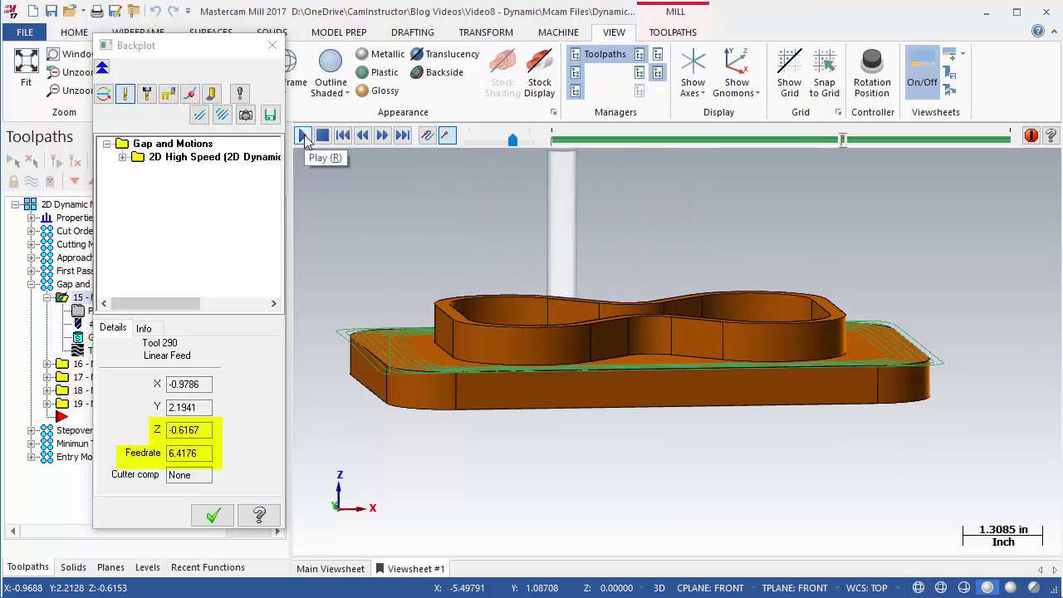
pyautogui.moveTo(455, 207); pyautogui.dragTo(465, 213, button='middle')
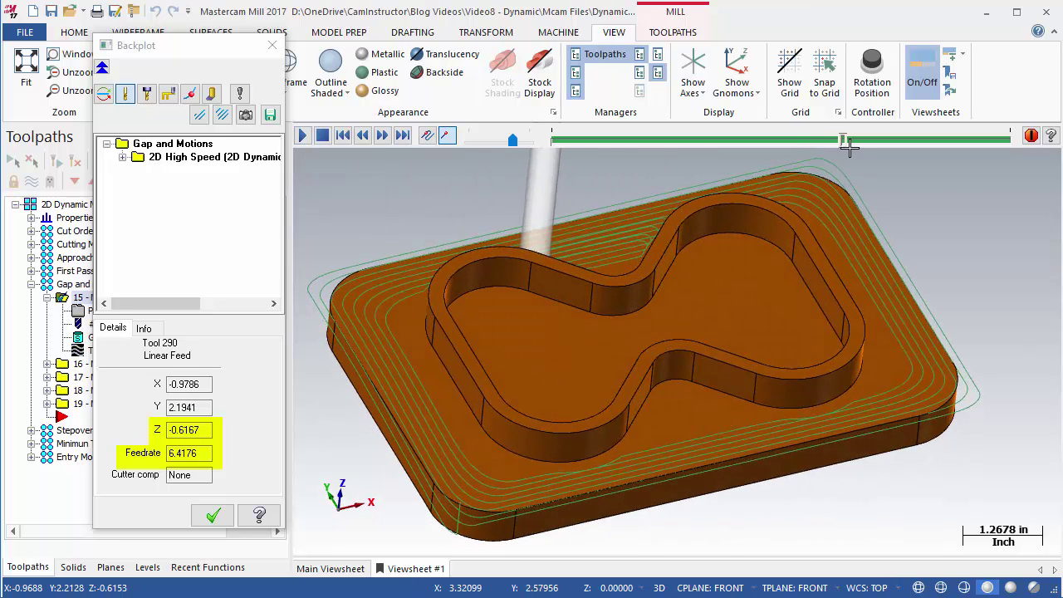
pyautogui.click(848, 141)
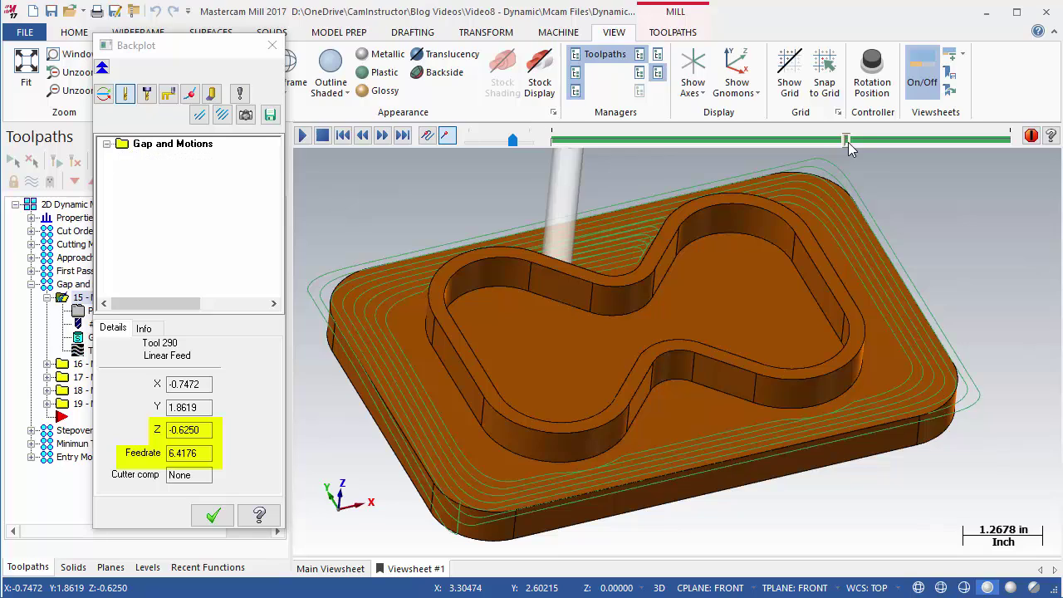
pyautogui.click(846, 141)
pyautogui.click(382, 136)
# Step through the microlift and rapid repositioning moves, check the Feedrate details, and close Backplot
pyautogui.click(382, 136)
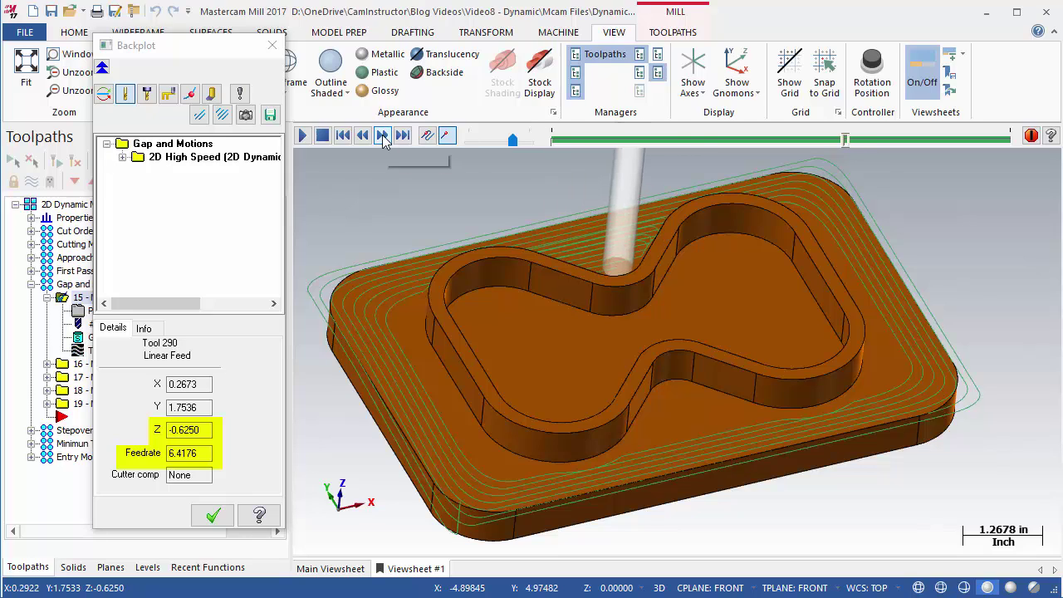
pyautogui.click(382, 137)
pyautogui.click(382, 136)
pyautogui.click(382, 136)
pyautogui.click(383, 136)
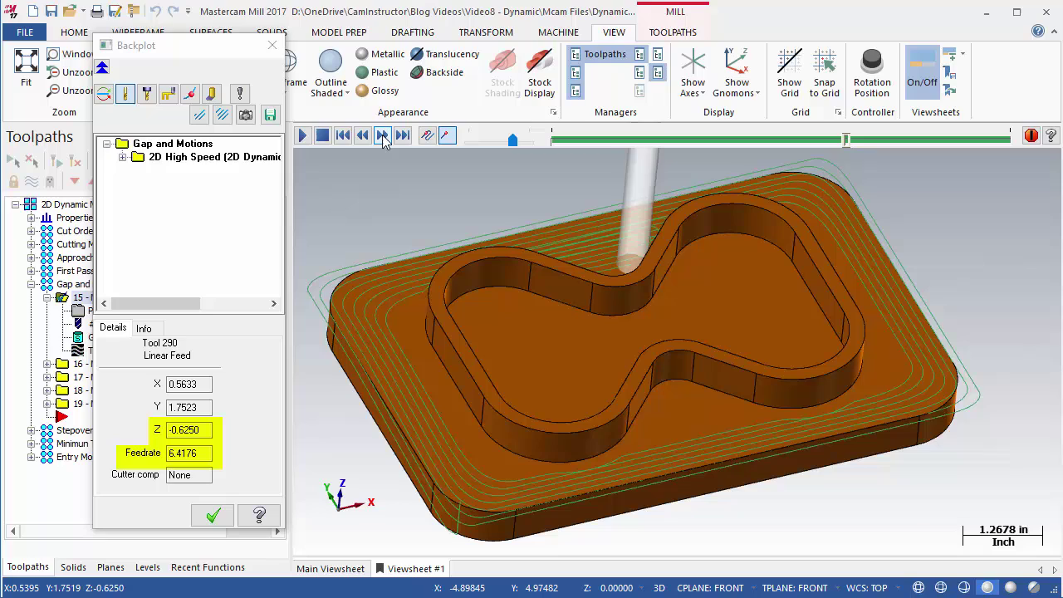
pyautogui.click(382, 136)
pyautogui.click(382, 136)
pyautogui.click(382, 136)
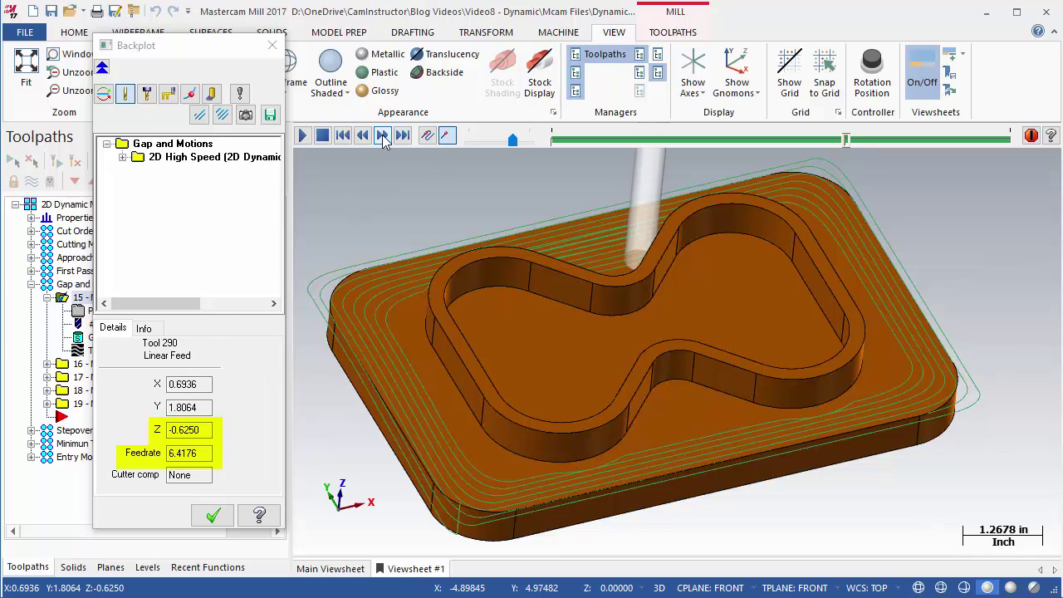
pyautogui.click(382, 136)
pyautogui.click(382, 136)
pyautogui.click(382, 136)
pyautogui.click(382, 137)
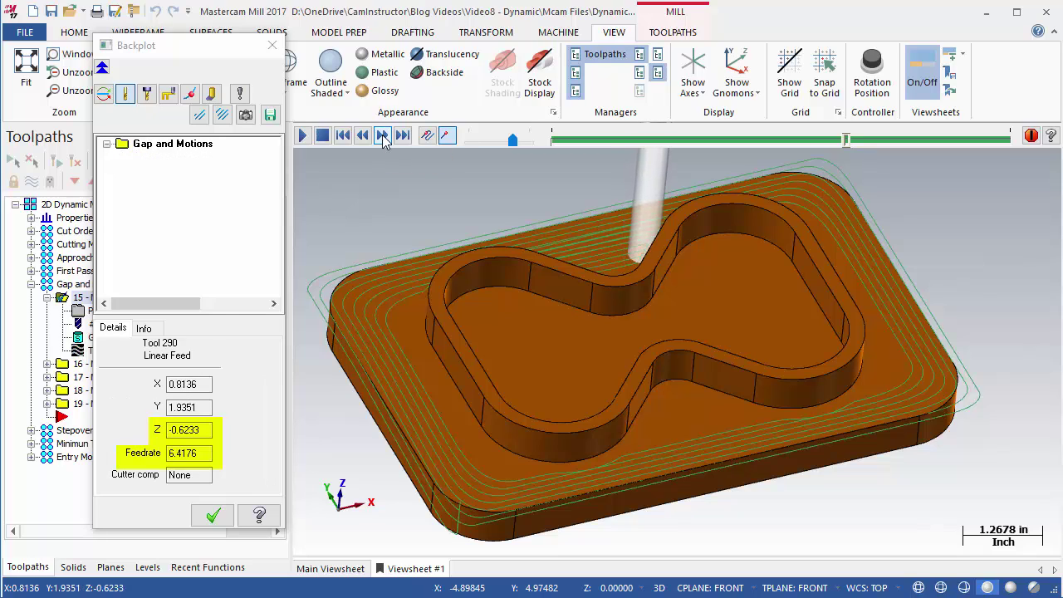
pyautogui.click(383, 136)
pyautogui.click(382, 136)
pyautogui.click(382, 136)
pyautogui.click(382, 136)
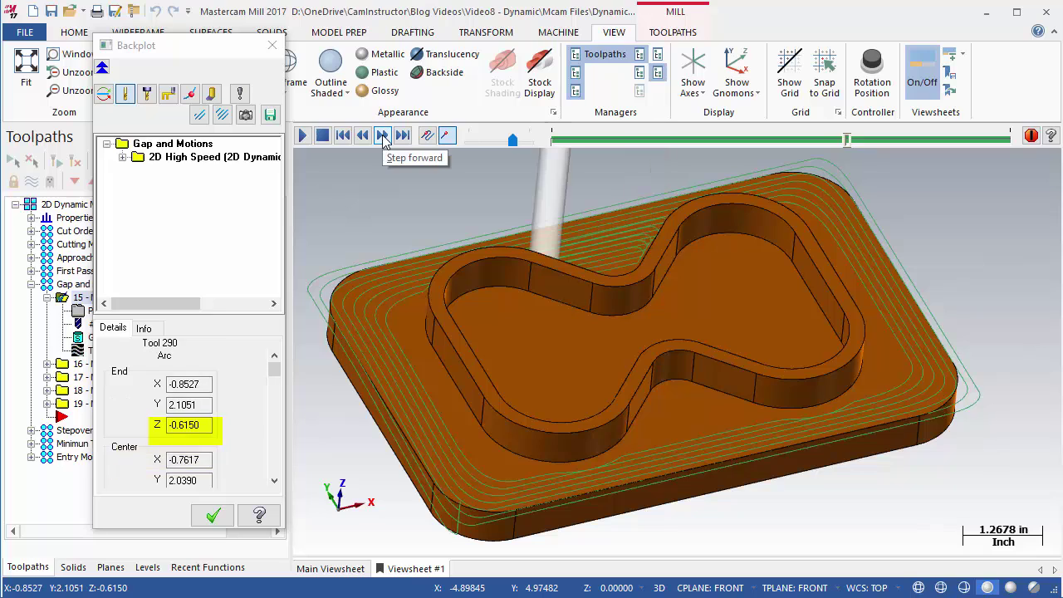
pyautogui.moveTo(273, 373); pyautogui.dragTo(274, 453)
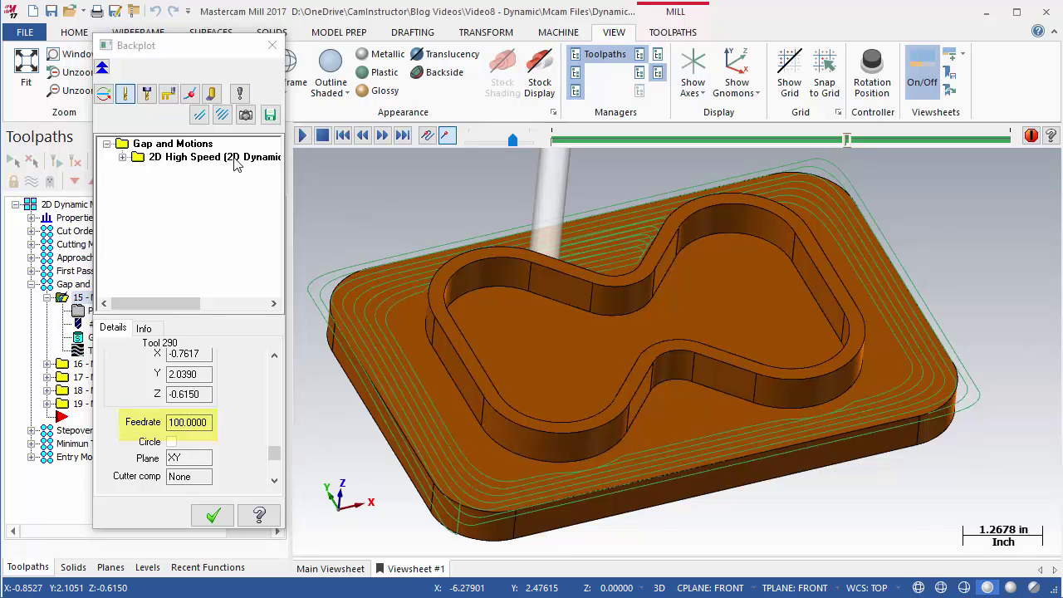
pyautogui.click(272, 46)
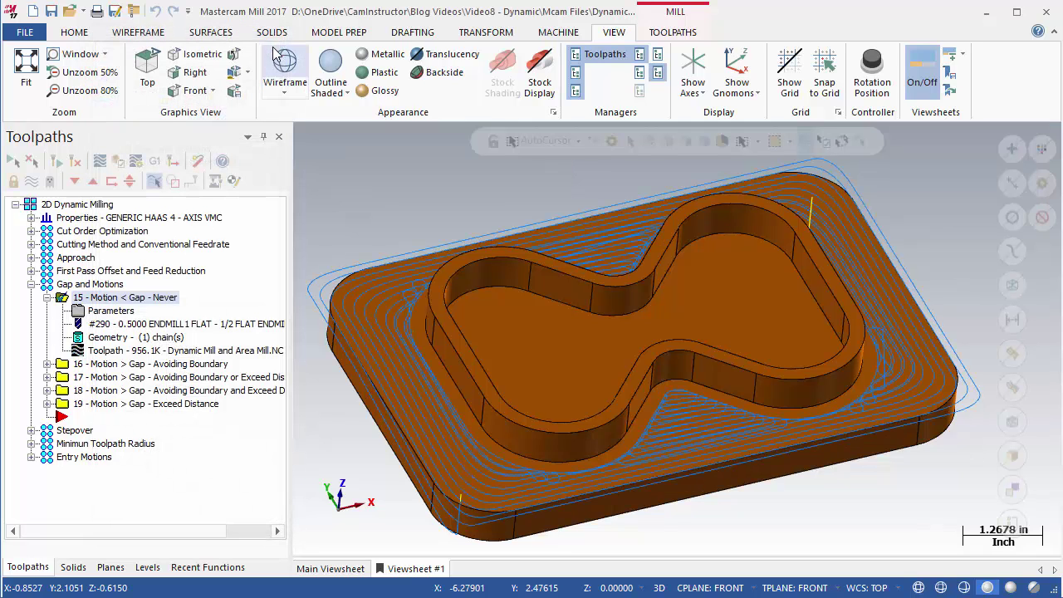
# Display operation 16, Motion > Gap - Avoiding Boundary, and tilt the view toward the front
pyautogui.click(100, 363)
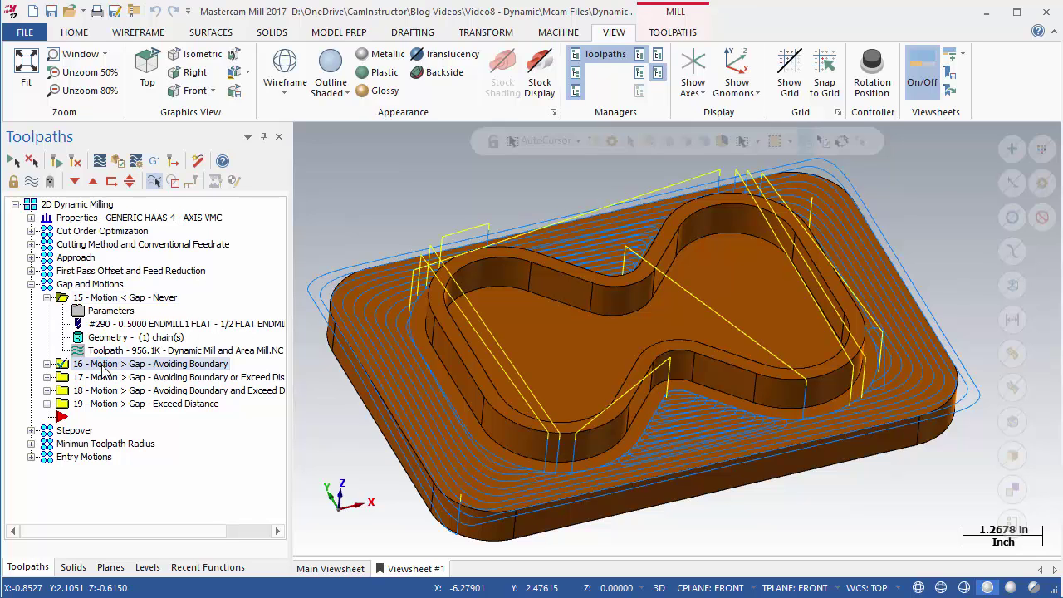
pyautogui.hotkey('alt', 'Down')
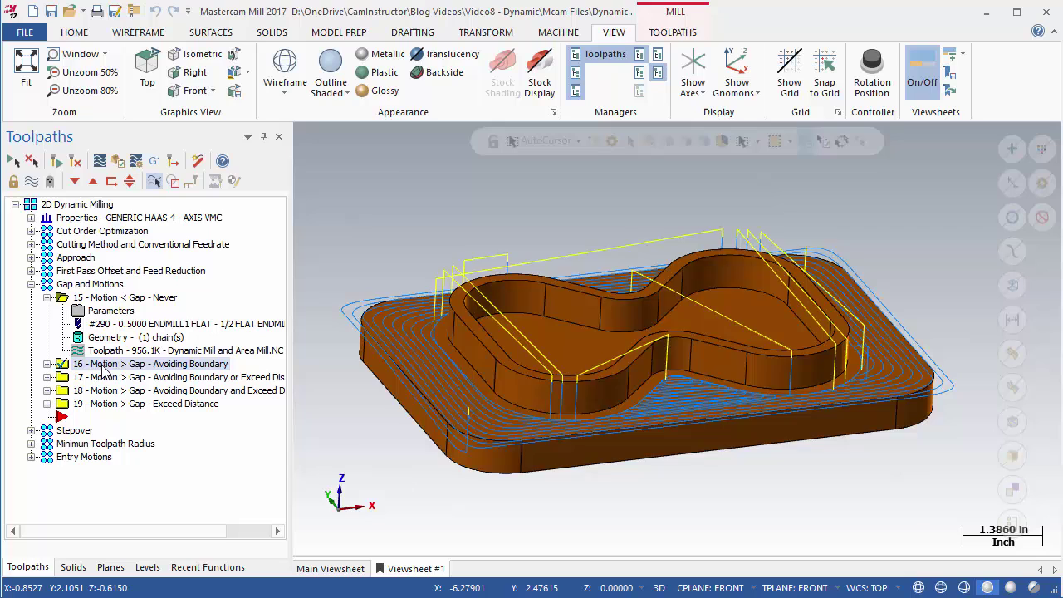
pyautogui.hotkey('alt', 'Down')
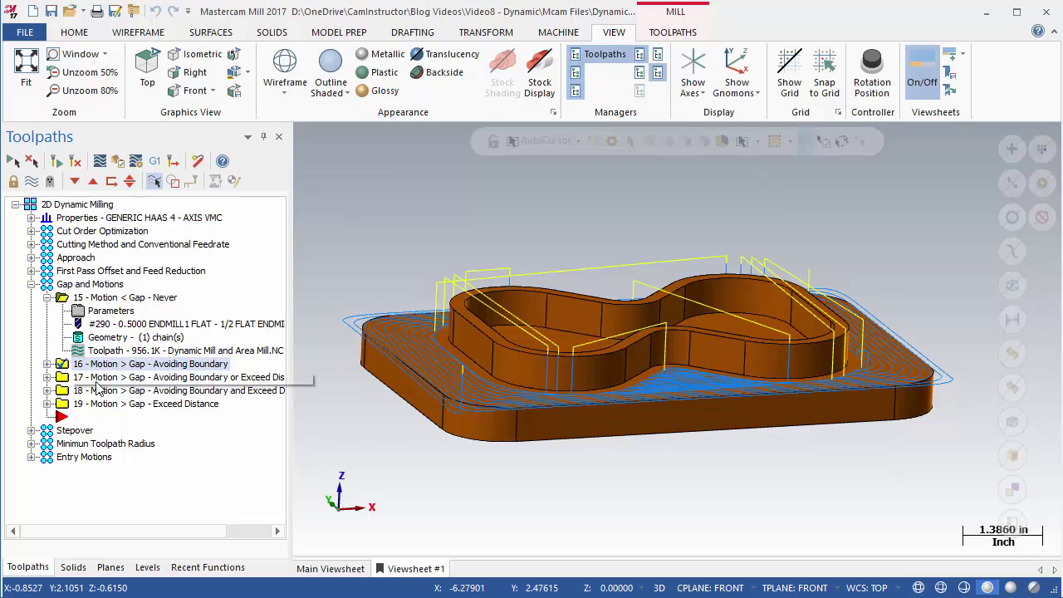
# Show operation 19's Exceed Distance toolpath from above, play its backplot, then close it
pyautogui.click(94, 405)
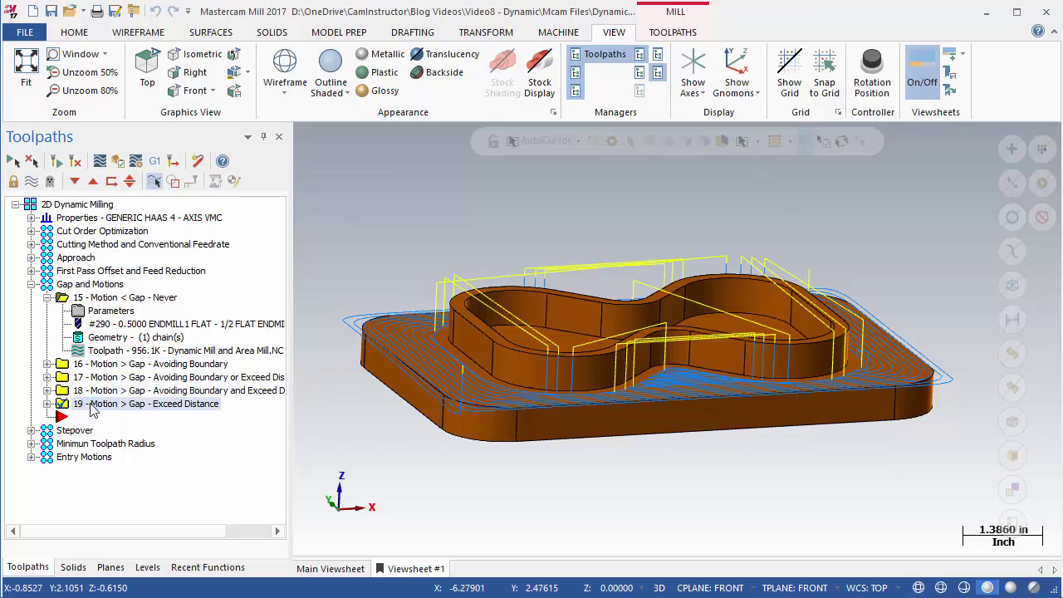
pyautogui.hotkey('alt', 'Up')
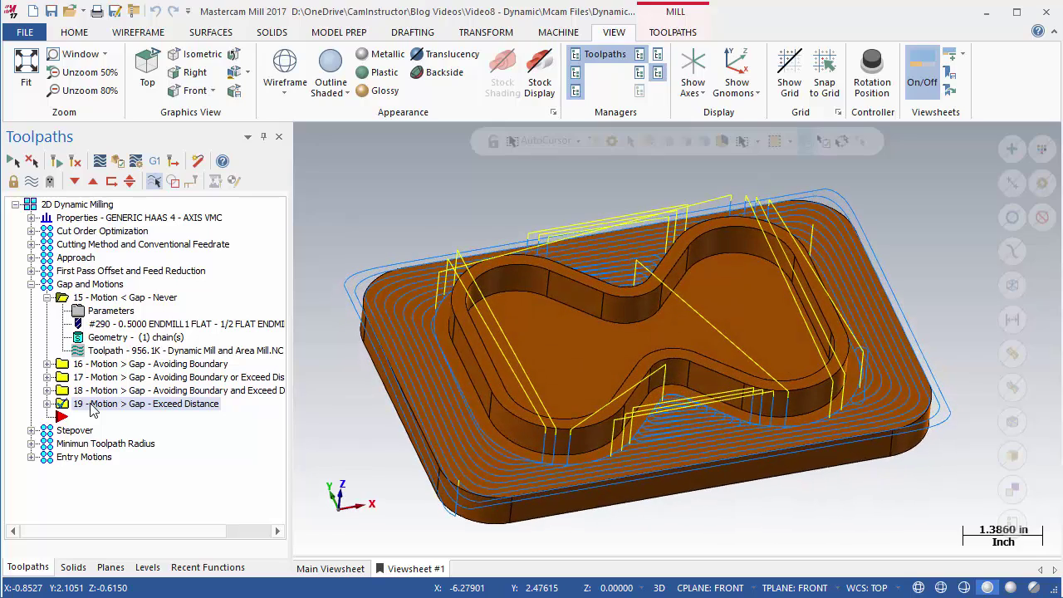
pyautogui.hotkey('alt', 'Up')
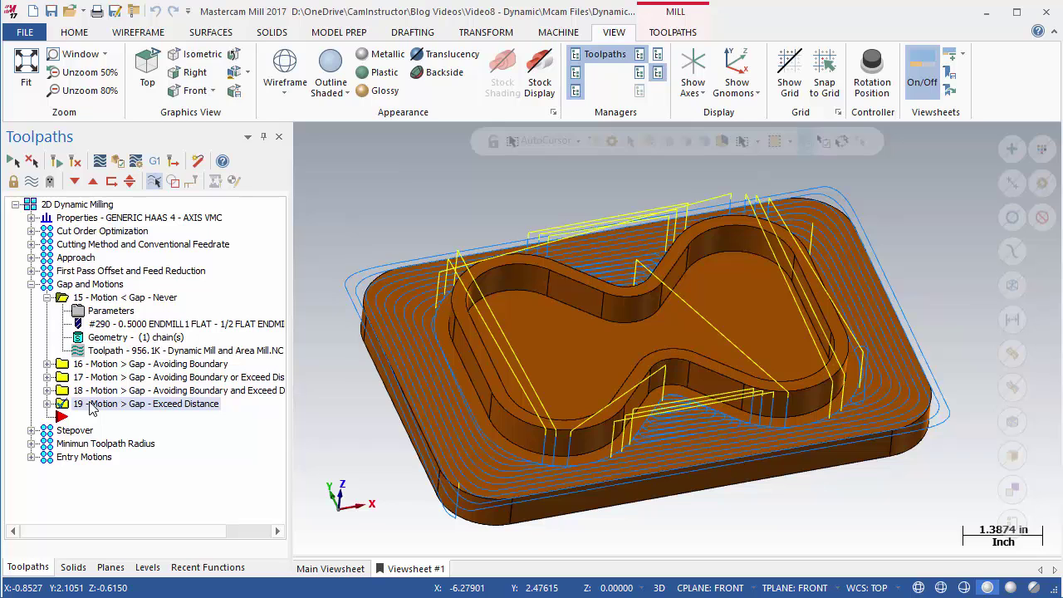
pyautogui.click(100, 160)
pyautogui.click(306, 138)
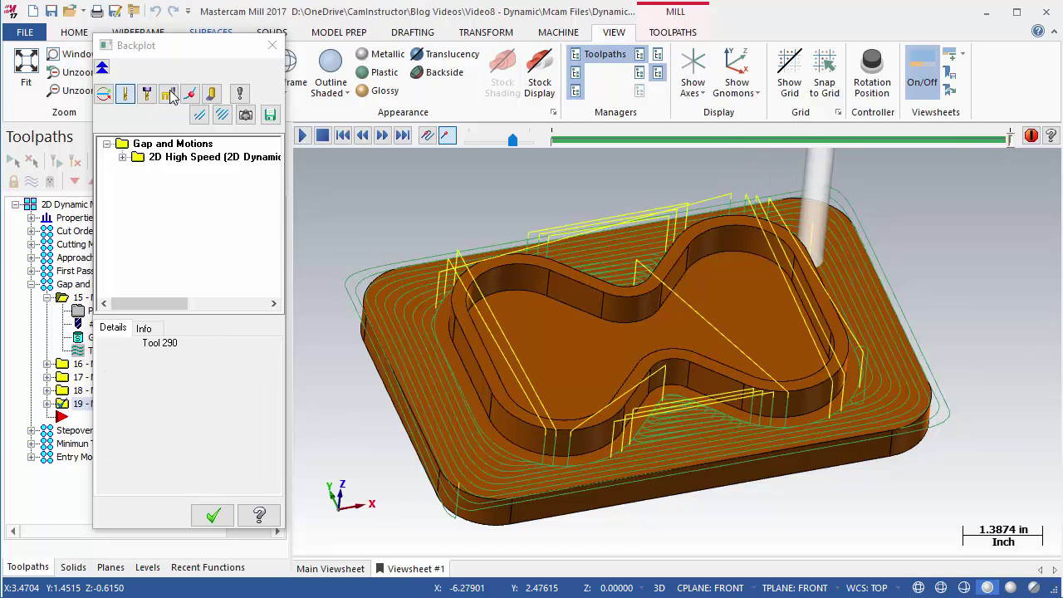
pyautogui.click(271, 45)
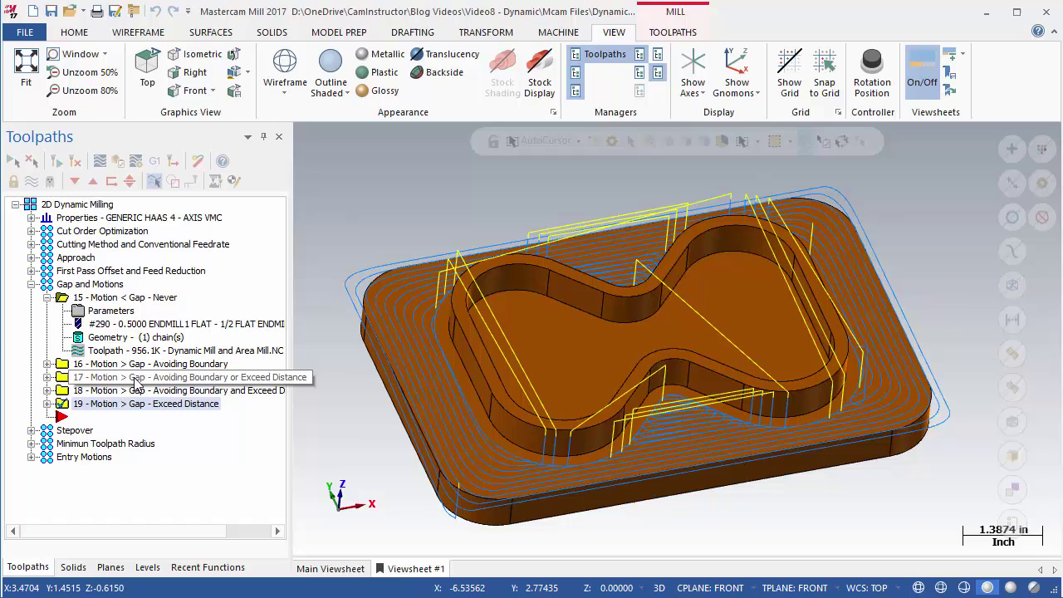
# Display operation 17's retracts, then operation 18's Avoiding Boundary and Exceed Distance toolpath
pyautogui.click(137, 379)
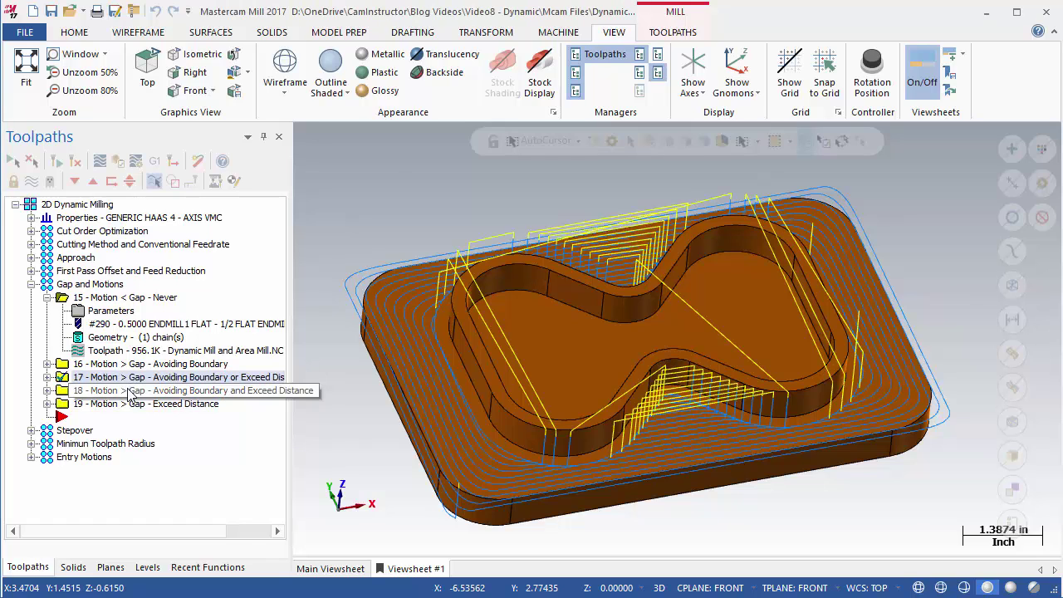
pyautogui.click(128, 391)
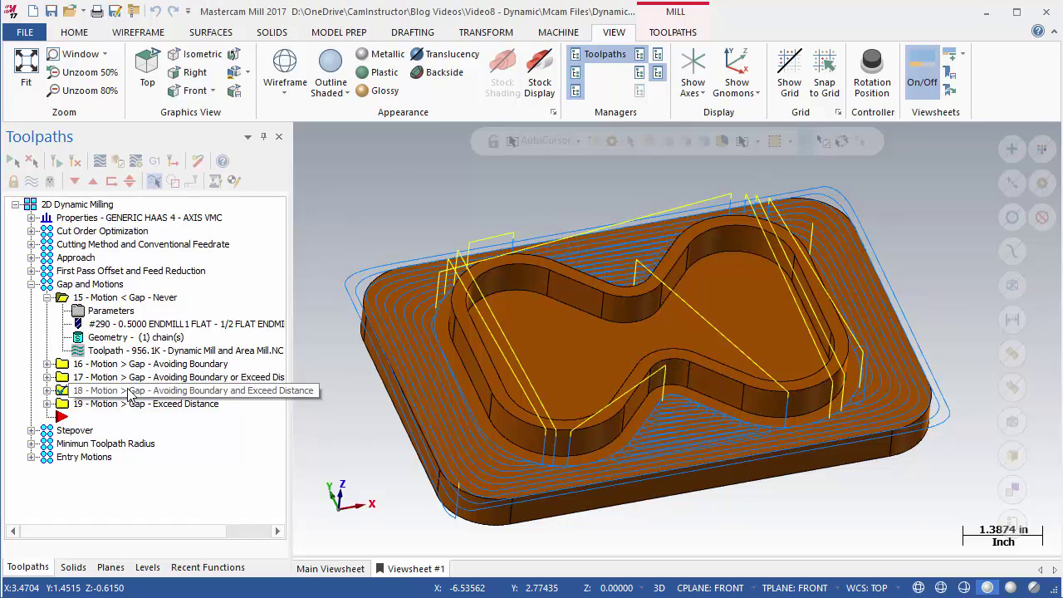